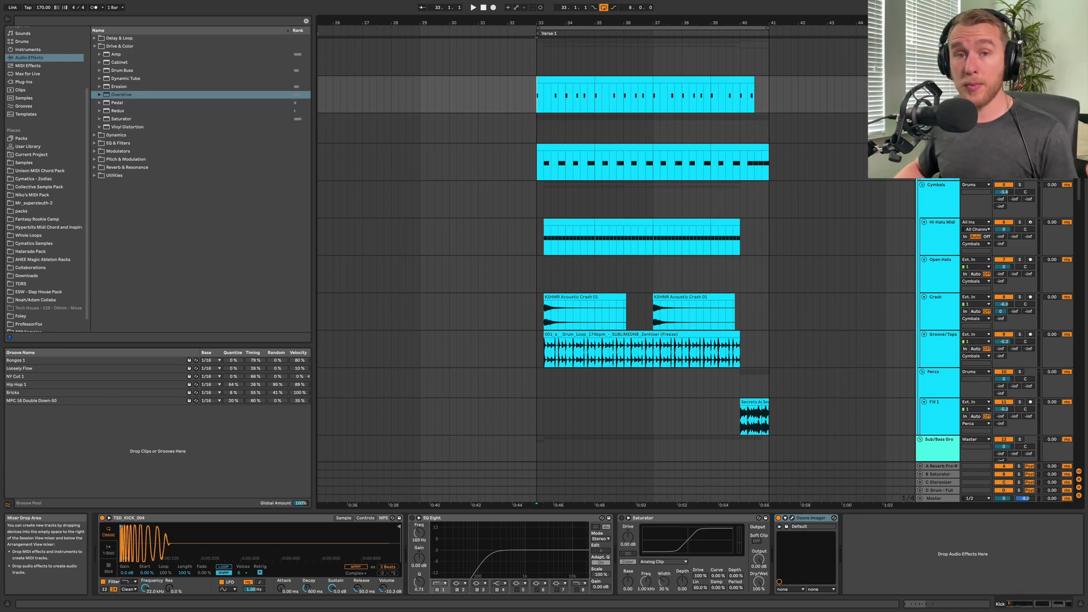
# Play the Verse 1 section from bar 33 and look over its drum, bass and synth tracks
pyautogui.click(538, 105)
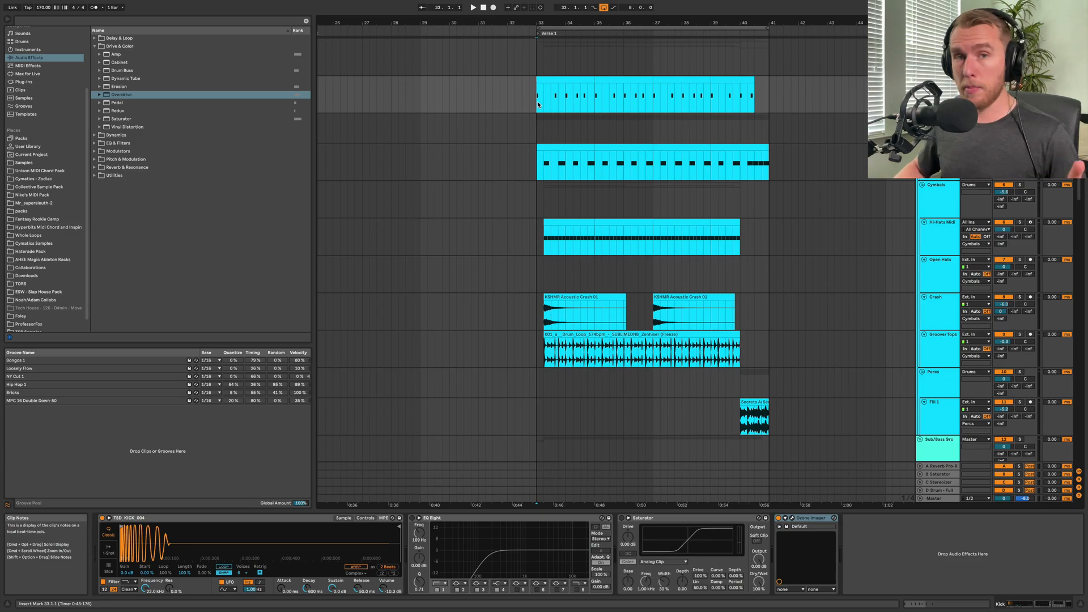
pyautogui.press('space')
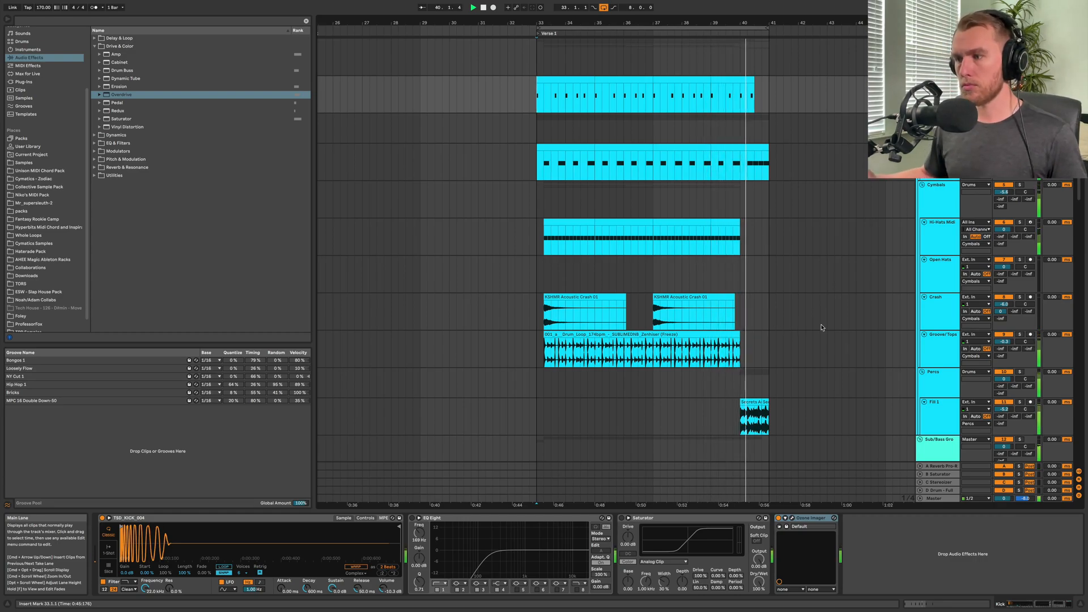
pyautogui.scroll(-8, 821, 327)
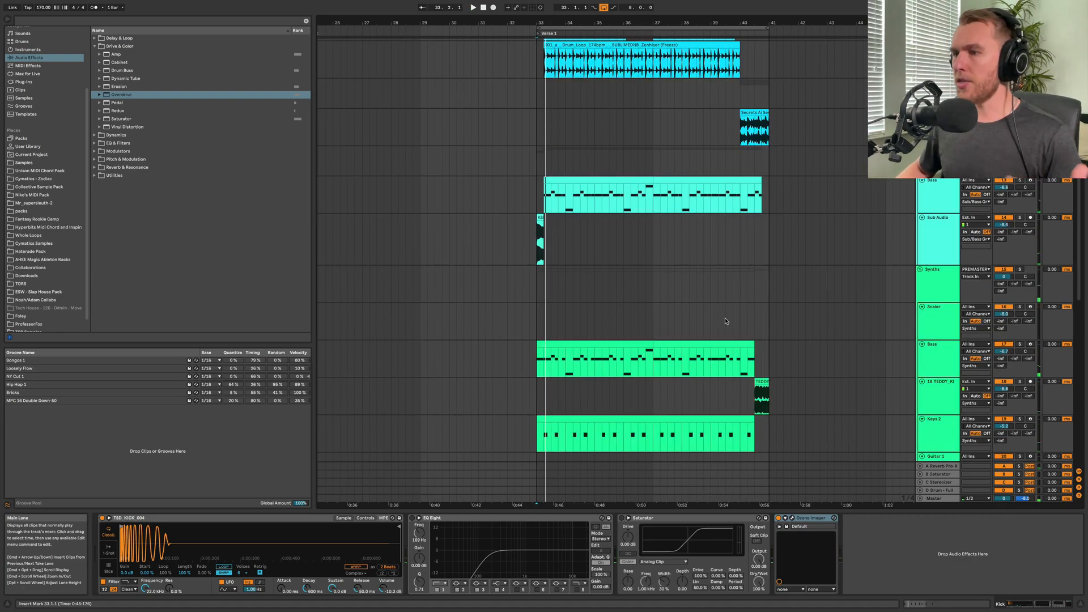
pyautogui.scroll(-3, 725, 320)
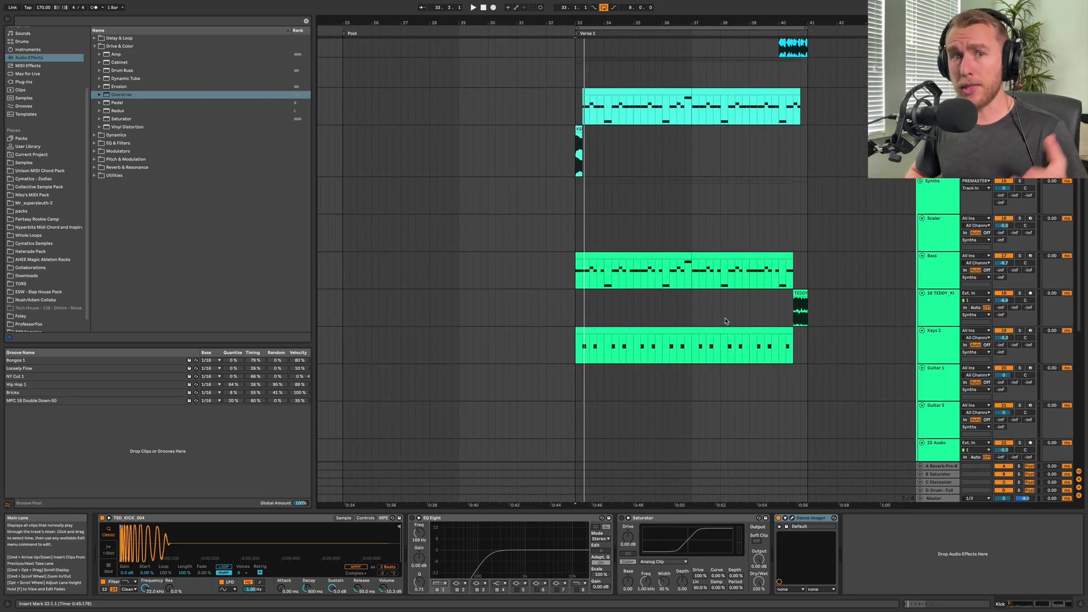
pyautogui.scroll(5, 609, 284)
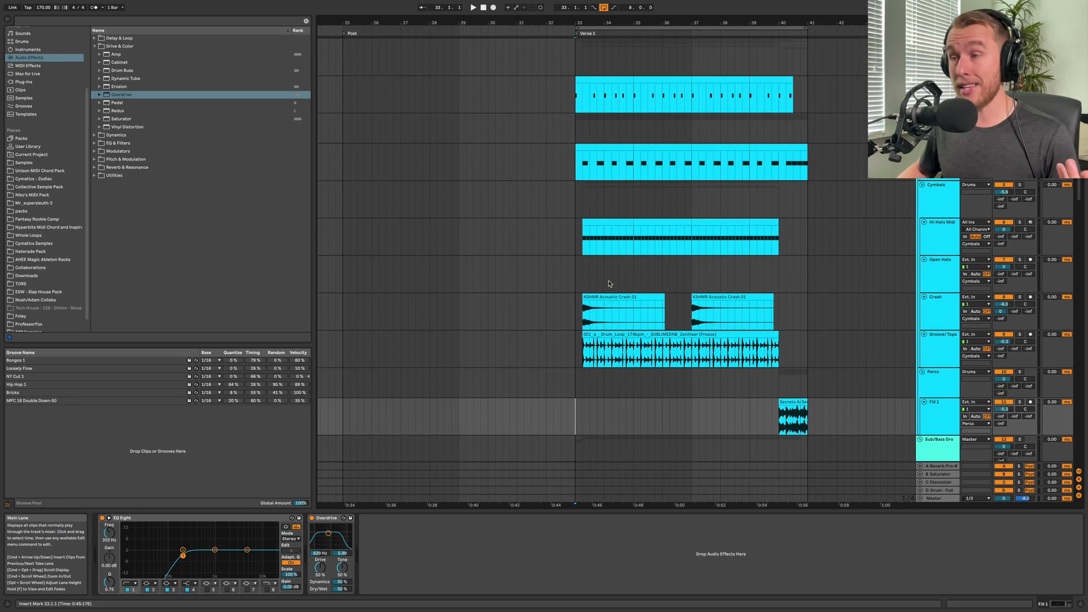
pyautogui.scroll(-10, 609, 284)
pyautogui.scroll(5, 609, 284)
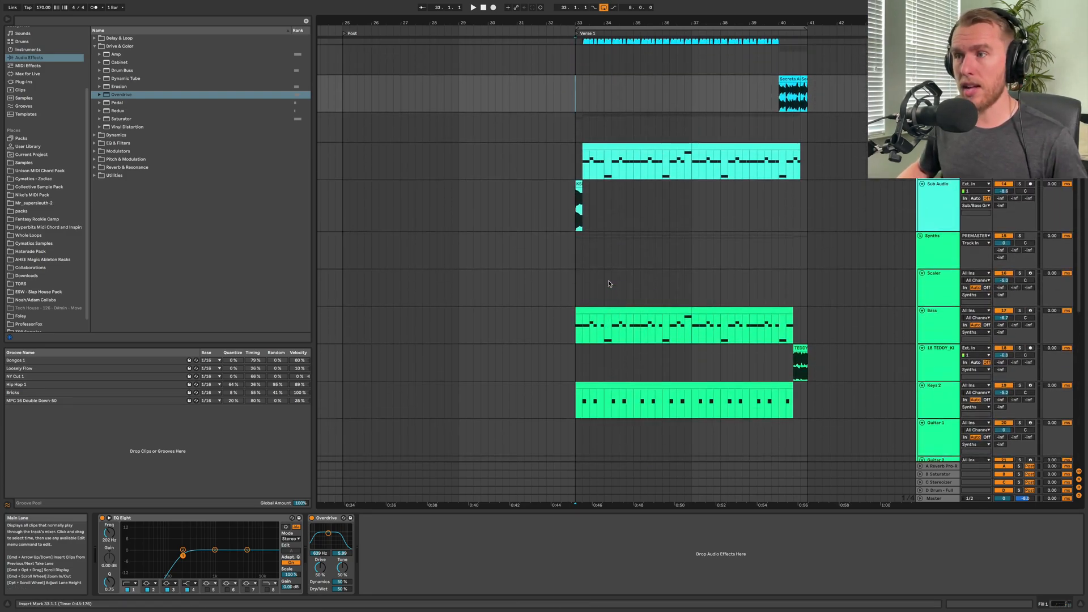
# Play the Bass track and examine its stereo image in the Ozone Imager vectorscope
pyautogui.scroll(1, 610, 284)
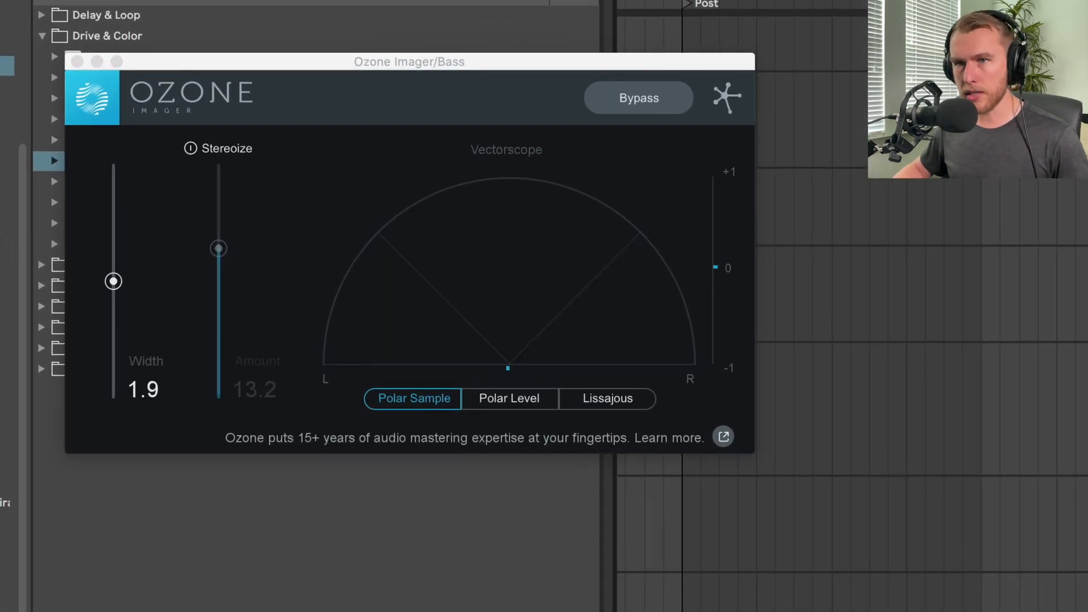
pyautogui.press('space')
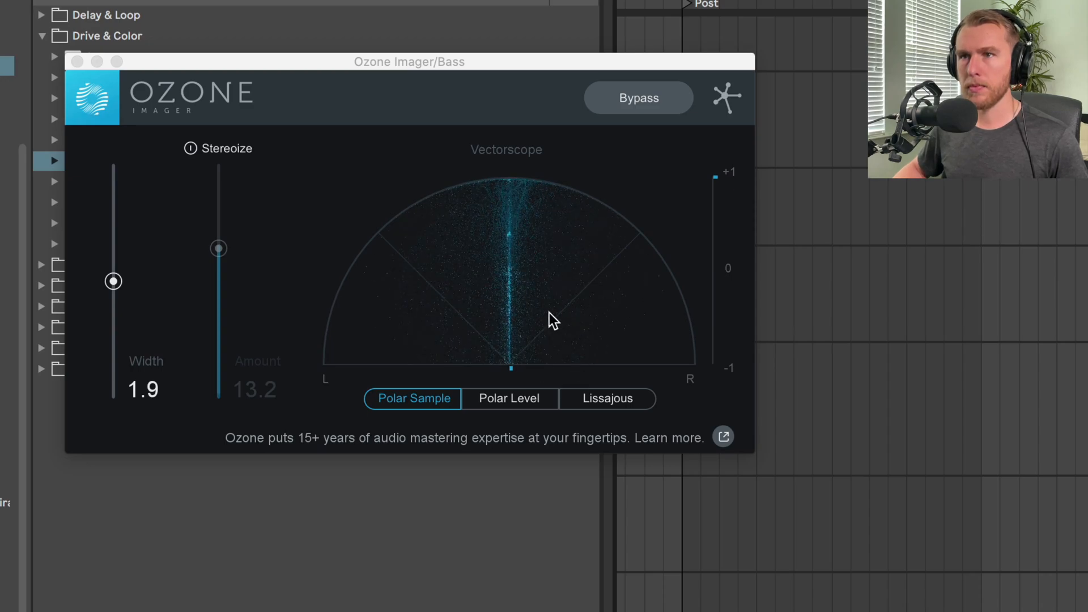
pyautogui.press('space')
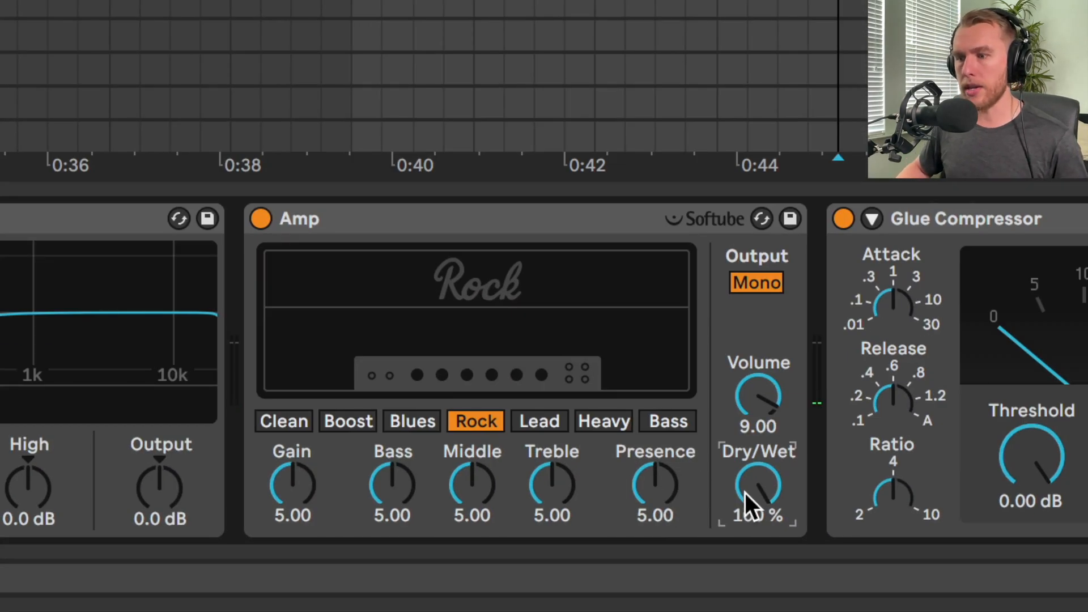
# Set the Amp's Dry/Wet to 74.6 % and its output to Dual, comparing it with Mono during playback
pyautogui.moveTo(755, 494); pyautogui.dragTo(755, 519)
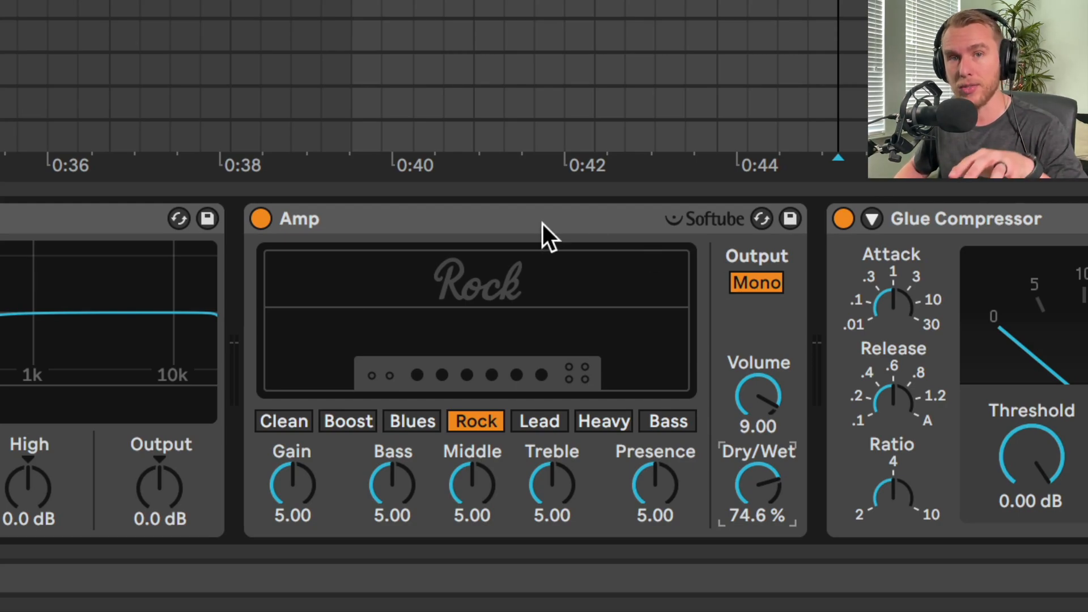
pyautogui.click(758, 284)
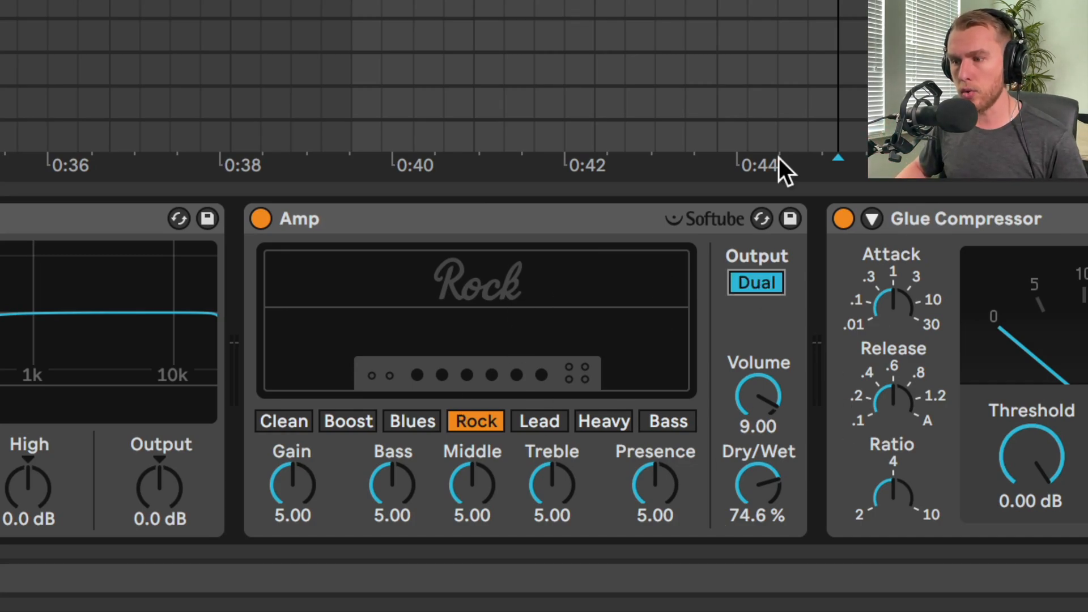
pyautogui.press('space')
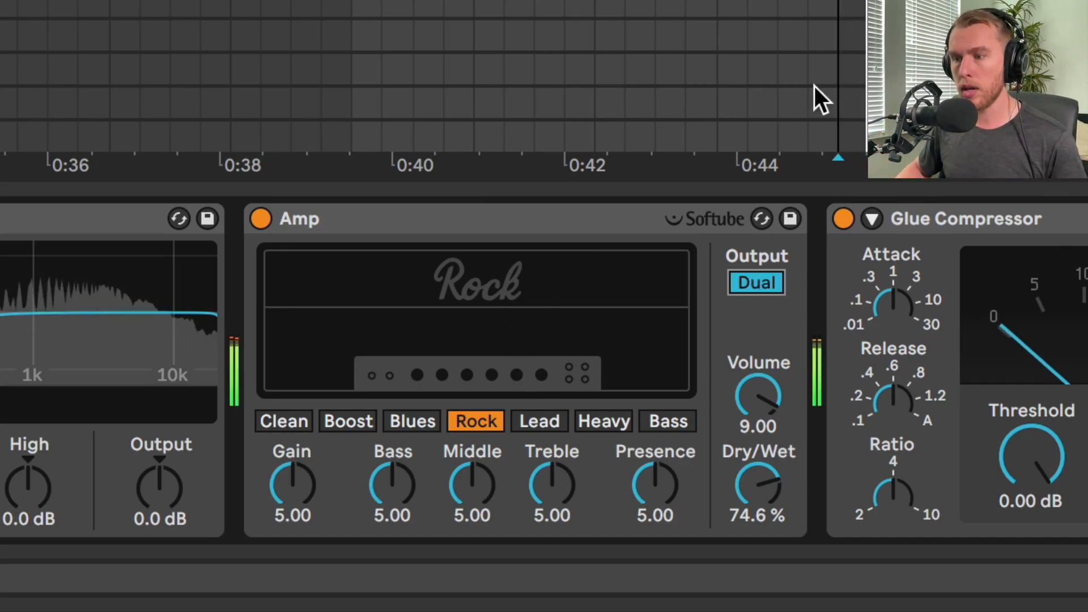
pyautogui.click(762, 282)
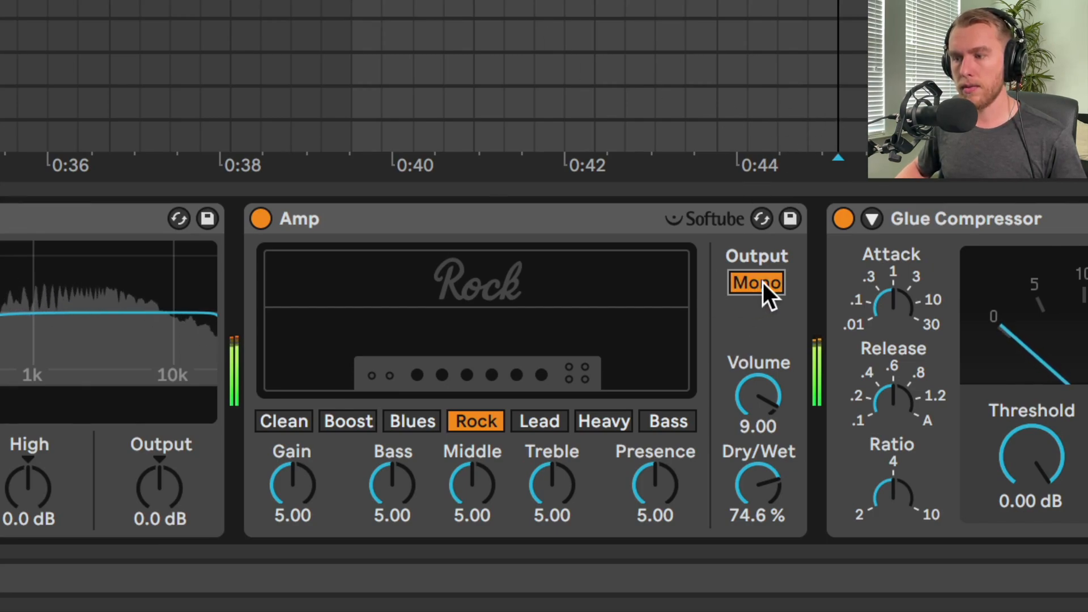
pyautogui.click(763, 282)
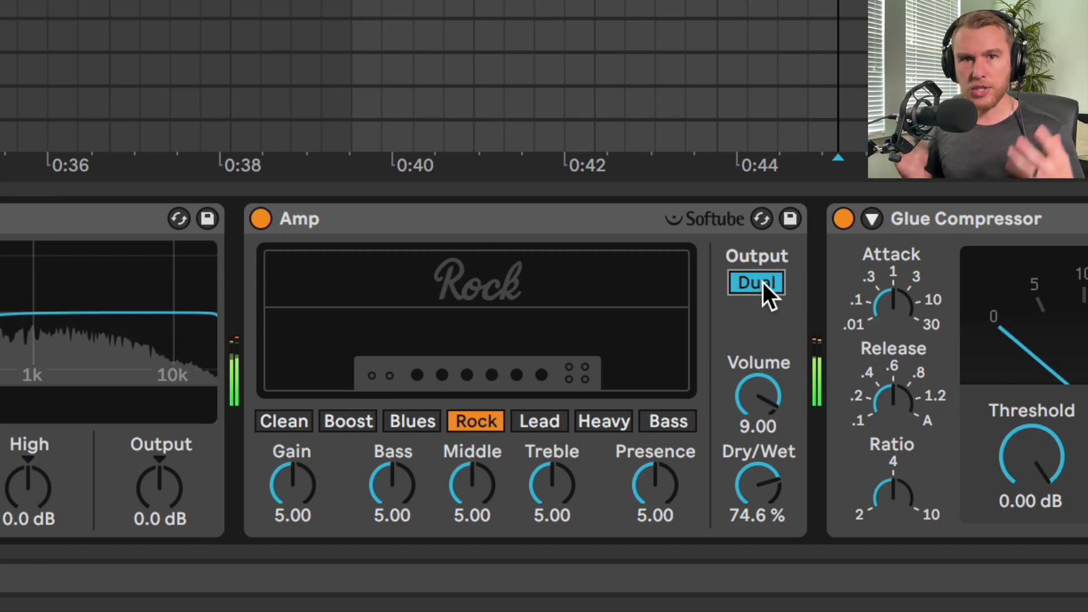
pyautogui.press('space')
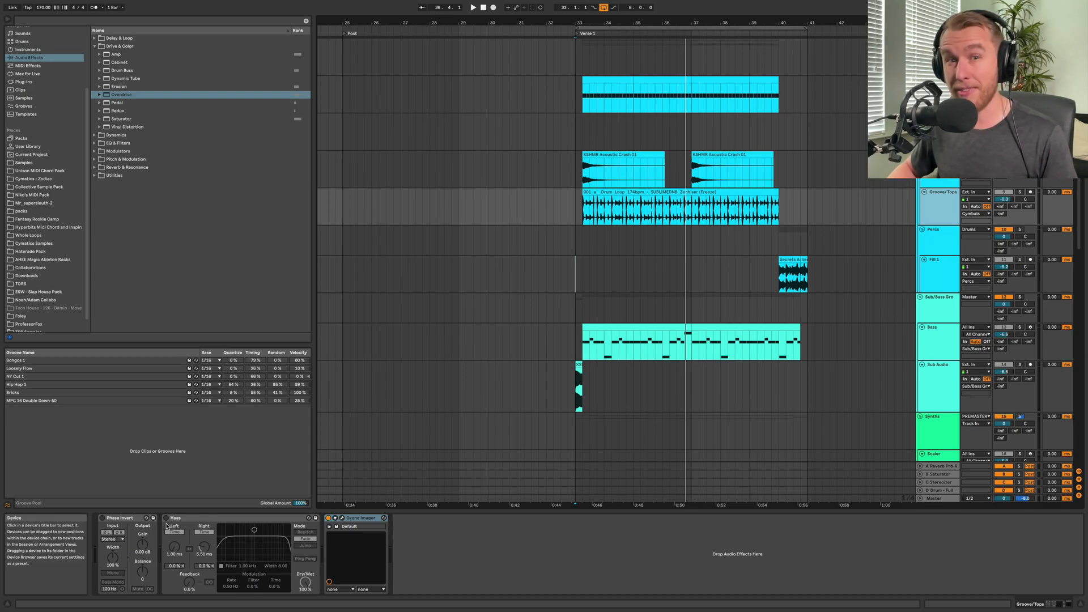
# Solo the Groove/Tops track, select its drum loop clip and show the track's Ozone Imager window
pyautogui.click(1019, 192)
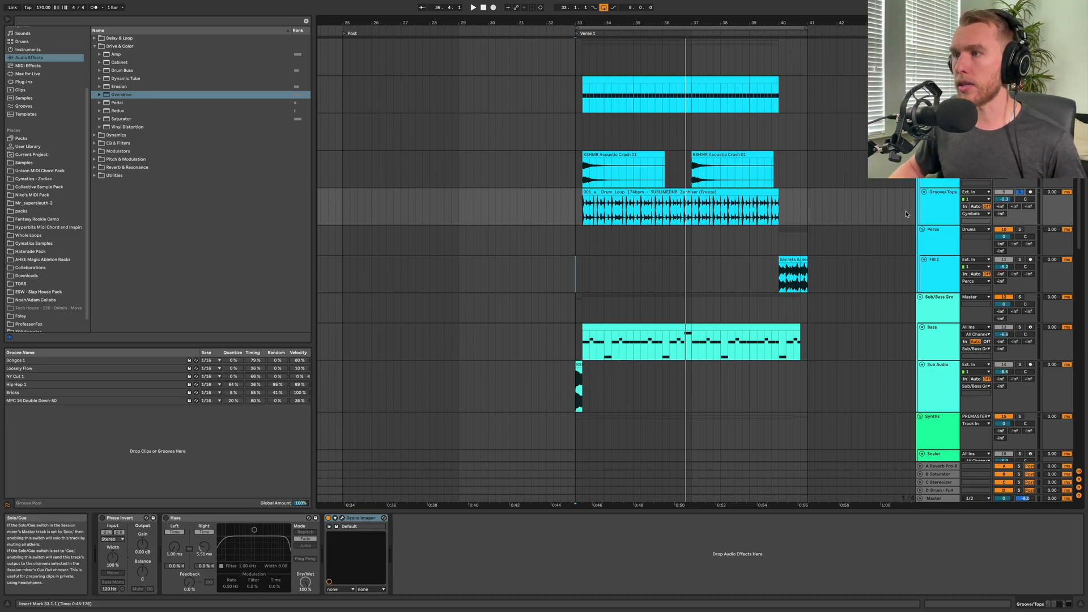
pyautogui.click(607, 192)
pyautogui.press('alt+super+p')
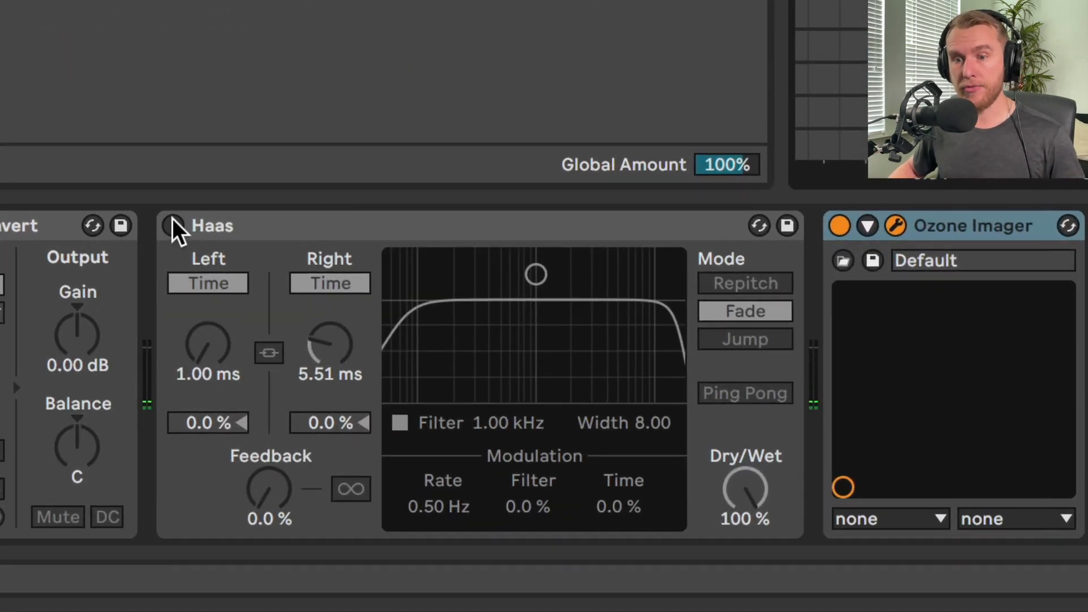
# Enable the Haas delay on the Groove/Tops track and check its Feedback and Dry/Wet settings
pyautogui.click(173, 224)
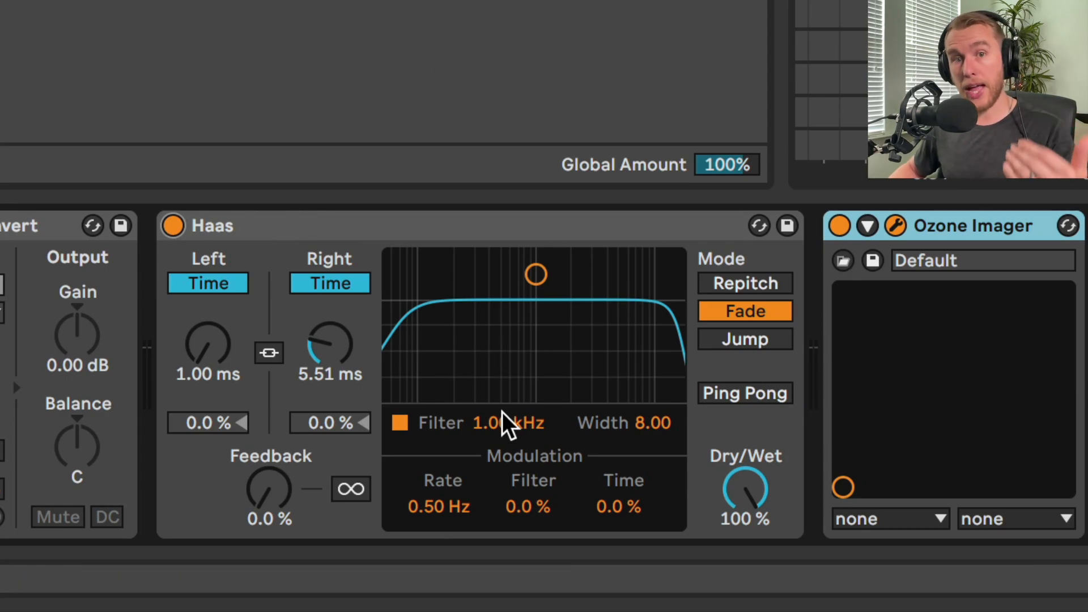
pyautogui.click(294, 498)
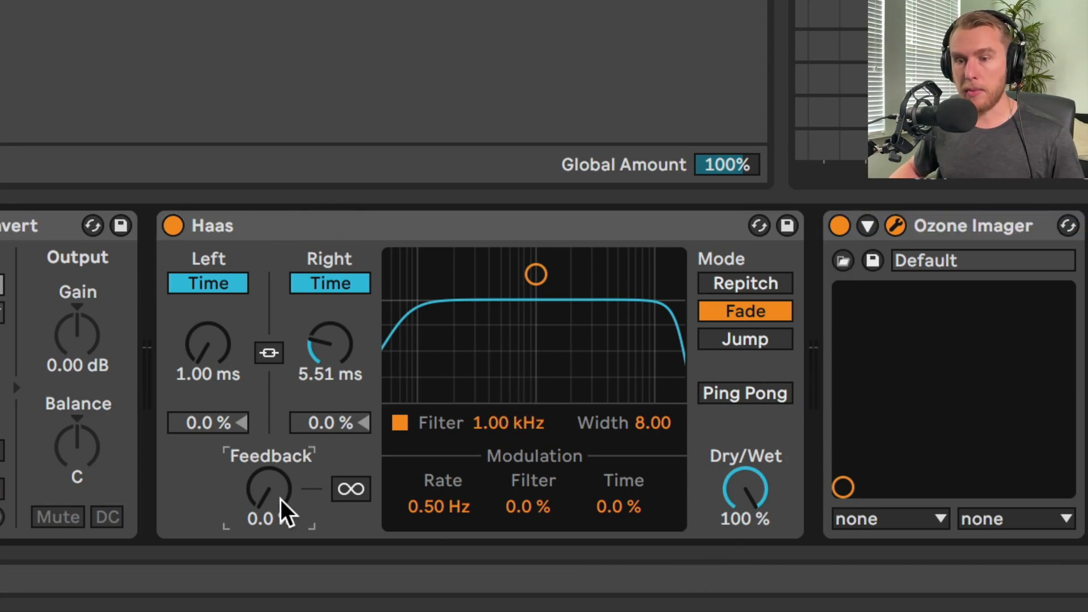
pyautogui.click(770, 498)
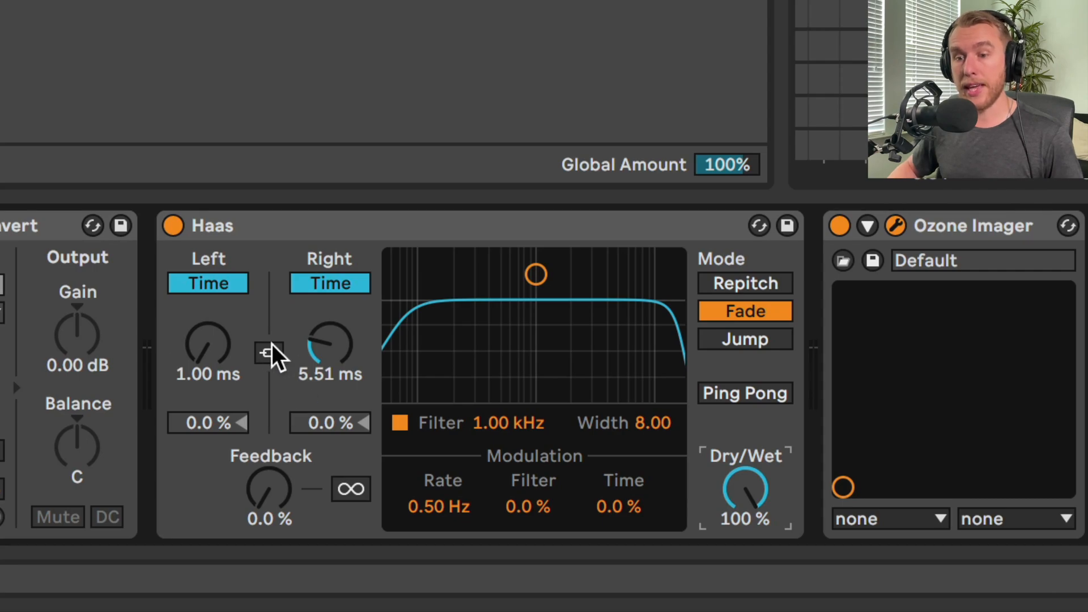
# Set the Haas delay times to 8.15 ms for the left channel and 1.00 ms for the right
pyautogui.click(221, 350)
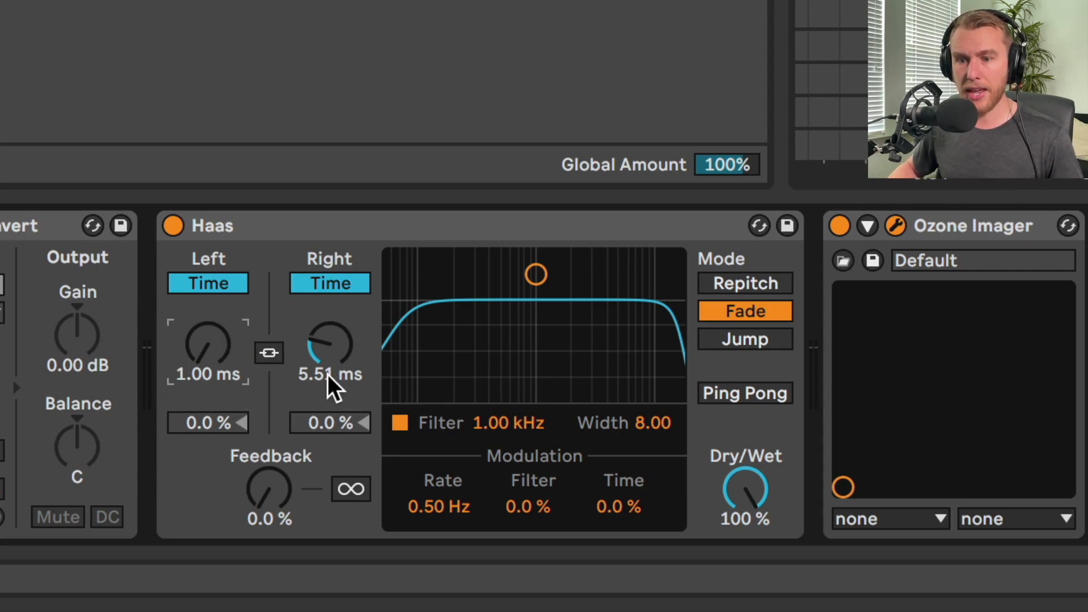
pyautogui.moveTo(321, 354); pyautogui.dragTo(322, 340)
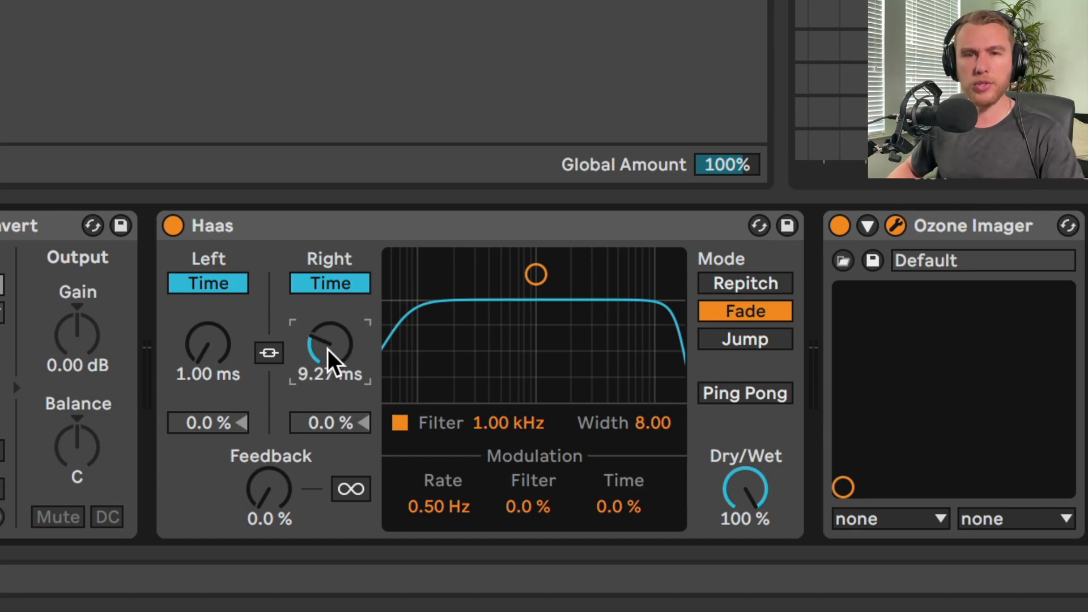
pyautogui.moveTo(328, 338); pyautogui.dragTo(328, 391)
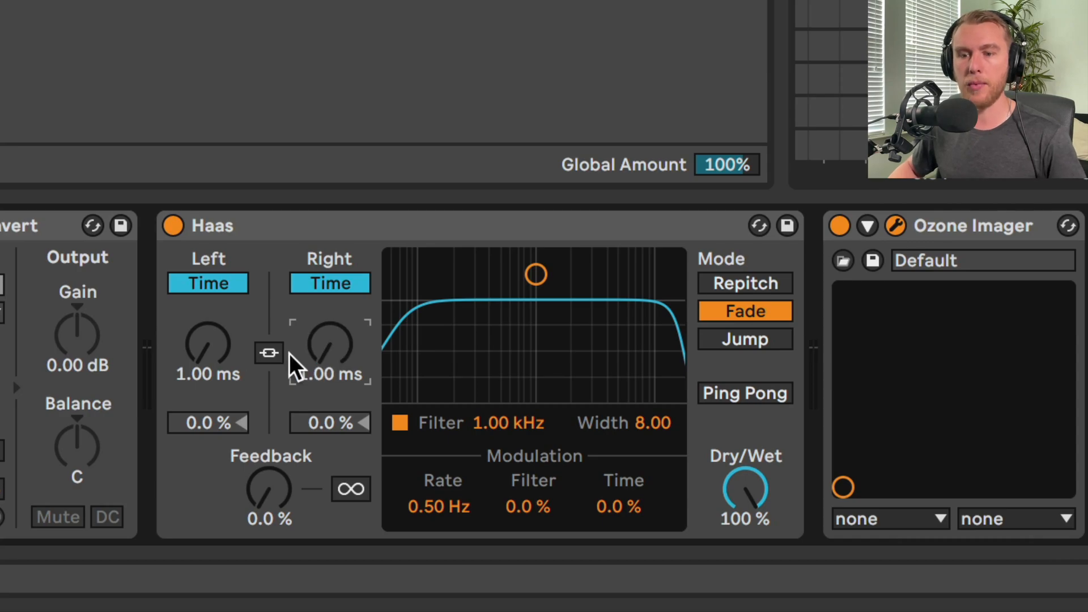
pyautogui.moveTo(201, 365)
pyautogui.mouseDown()
pyautogui.moveTo(202, 318)
pyautogui.moveTo(202, 343)
pyautogui.mouseUp()
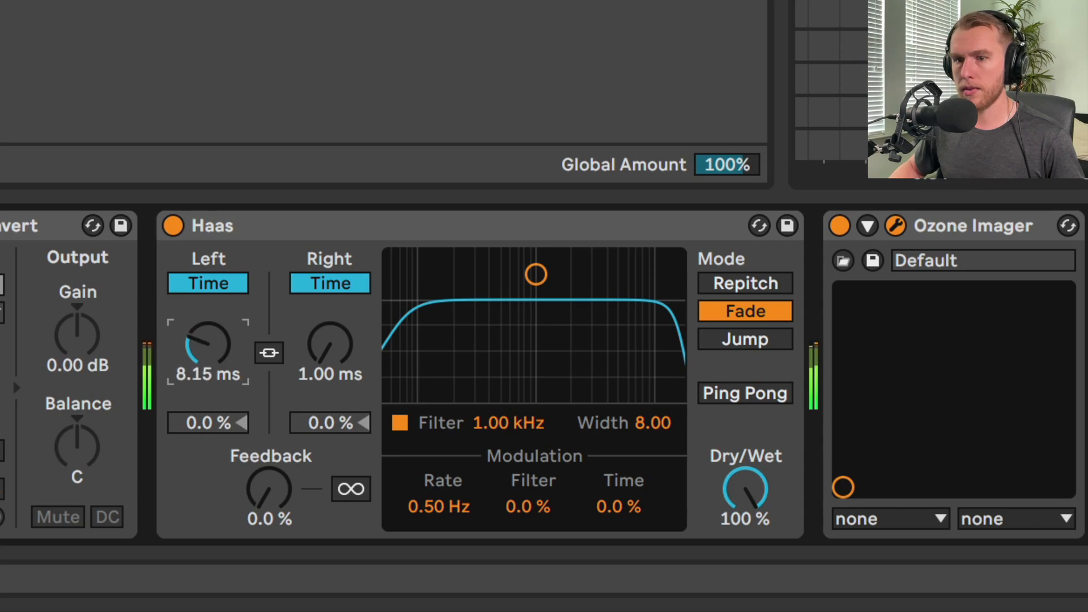
# Compare the drum loop with the Haas delay bypassed and re-enabled, and unsolo the Groove/Tops track
pyautogui.click(168, 225)
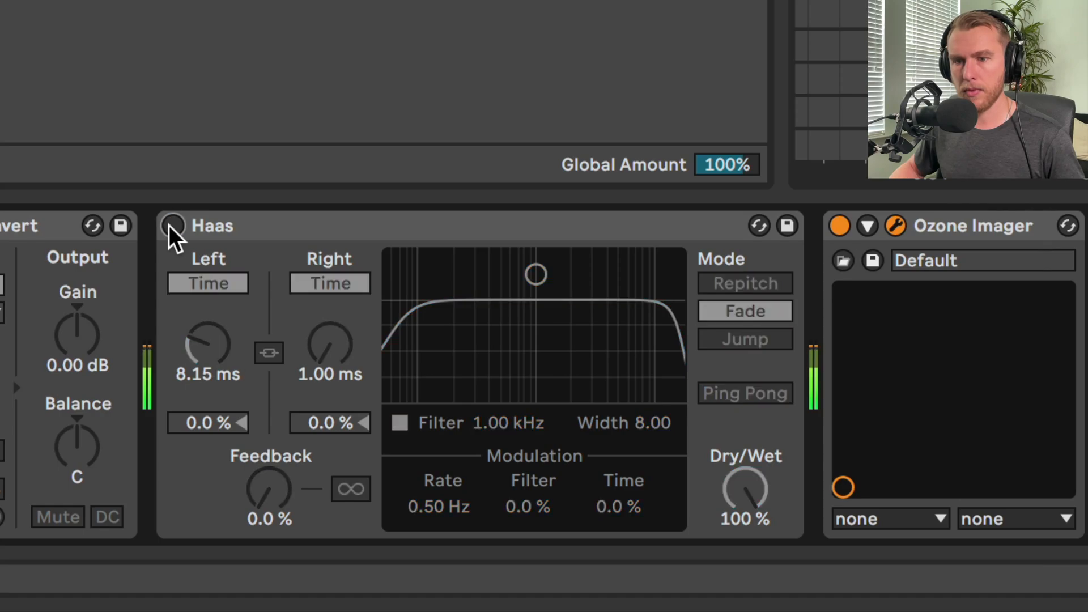
pyautogui.click(169, 225)
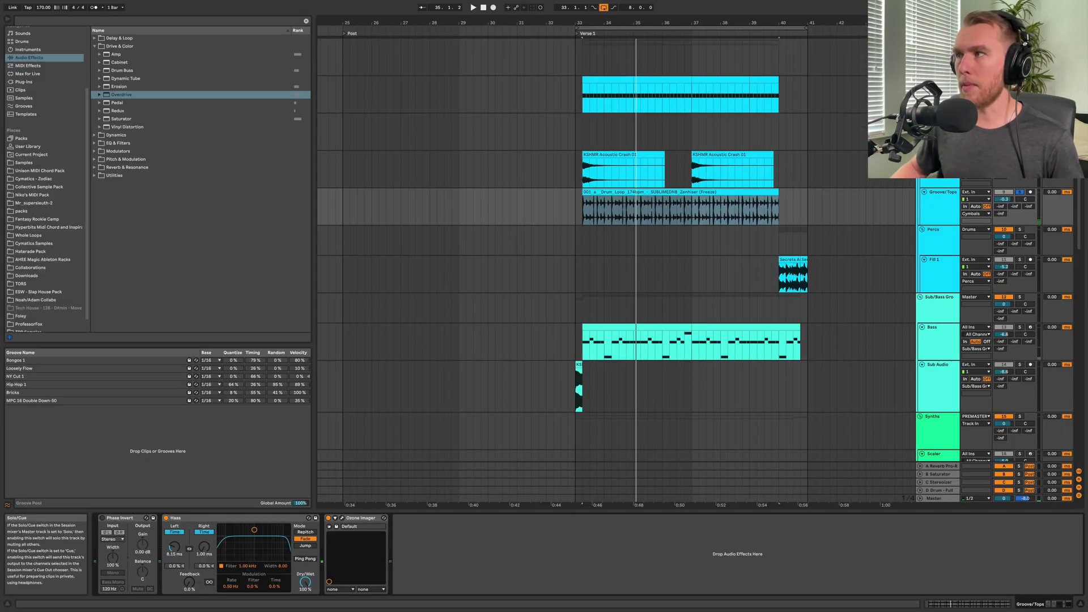
pyautogui.click(1020, 192)
# Play the verse in the full mix and look over the Hi-Hats Midi and Keys 2 tracks
pyautogui.click(941, 79)
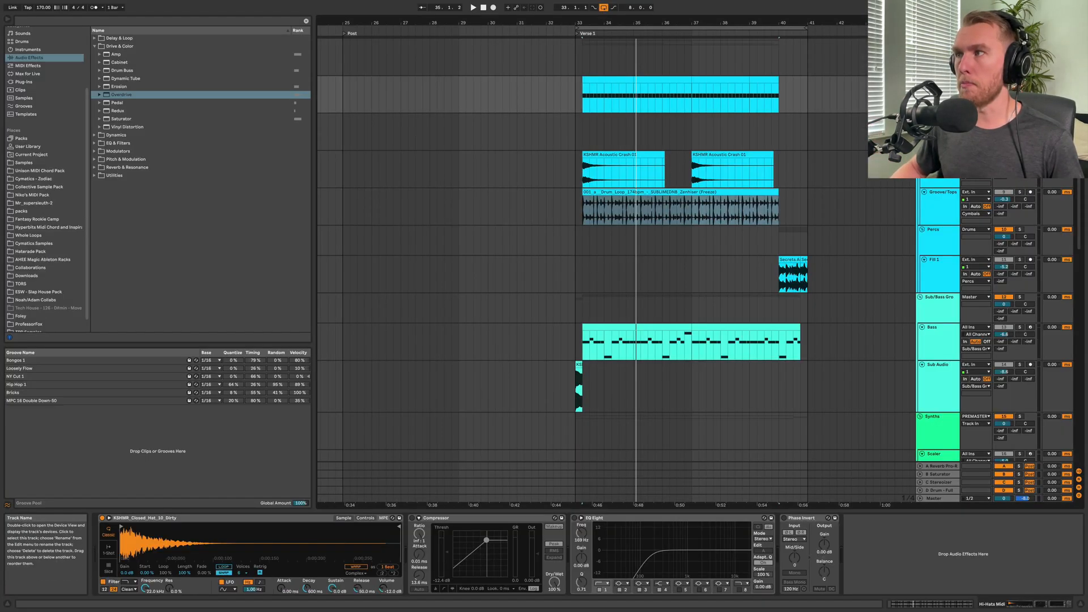
pyautogui.press('space')
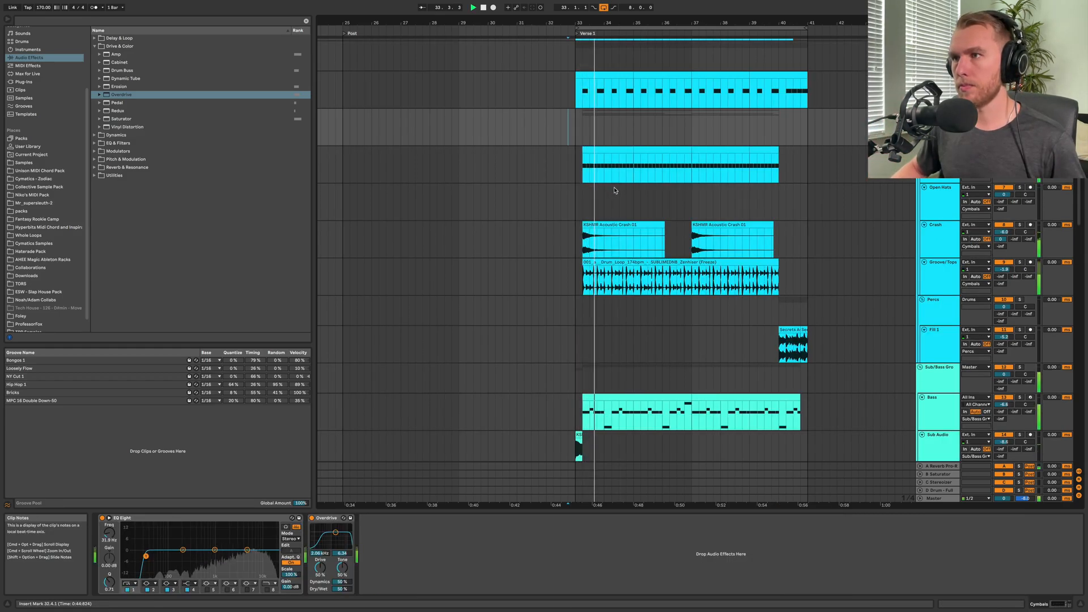
pyautogui.scroll(-10, 614, 190)
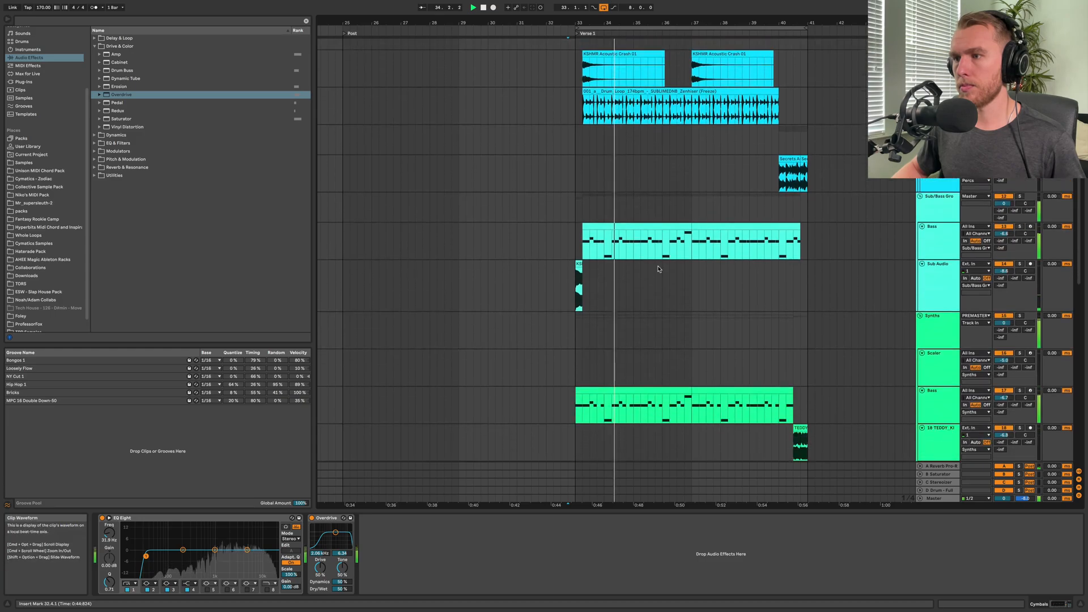
pyautogui.click(585, 417)
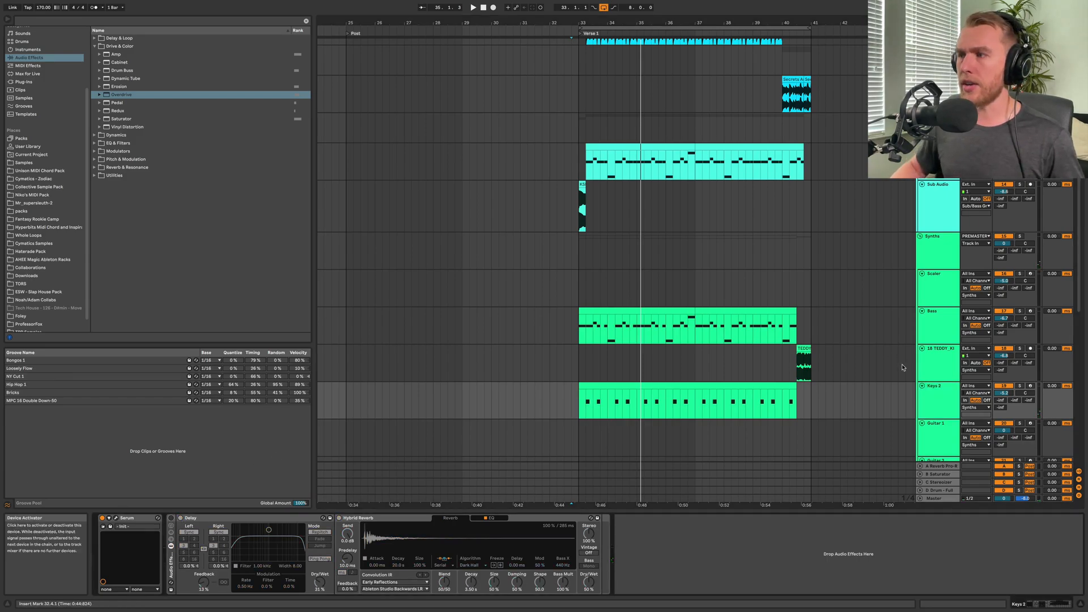
pyautogui.scroll(10, 702, 303)
pyautogui.press('space')
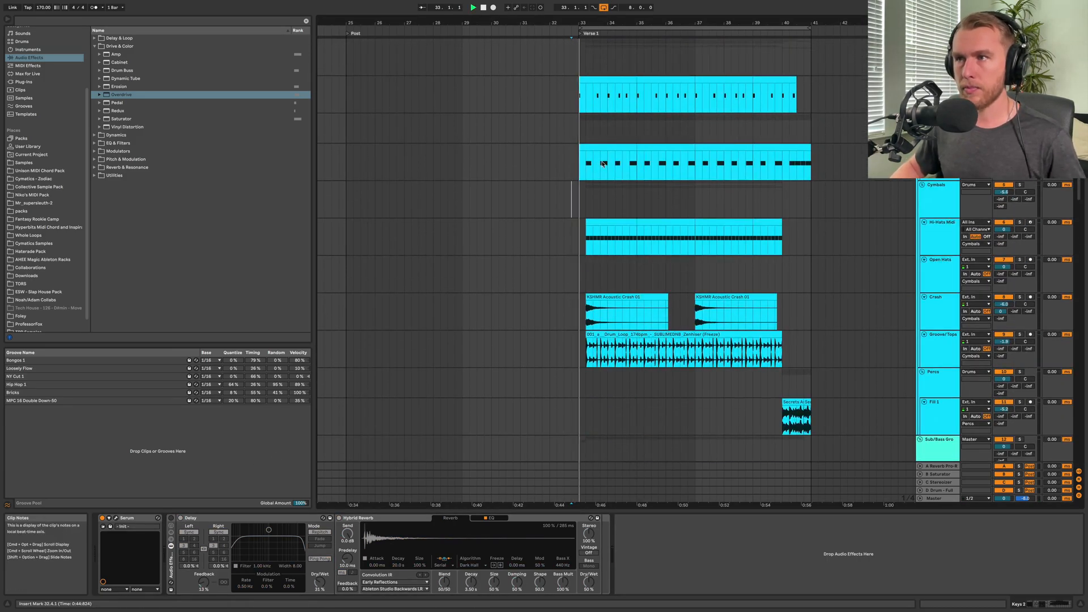
# Solo the Keys 2 track and play its clip from the start of Verse 1
pyautogui.scroll(-1, 603, 164)
pyautogui.scroll(-15, 603, 164)
pyautogui.hscroll(-2, 600, 165)
pyautogui.click(928, 214)
pyautogui.click(1019, 194)
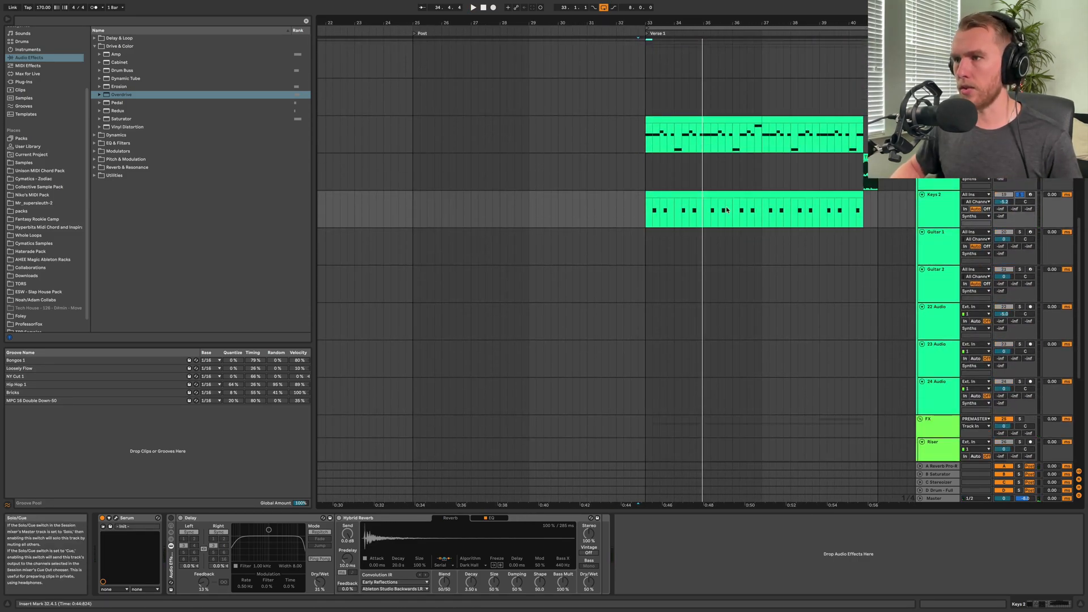
pyautogui.click(653, 212)
pyautogui.press('space')
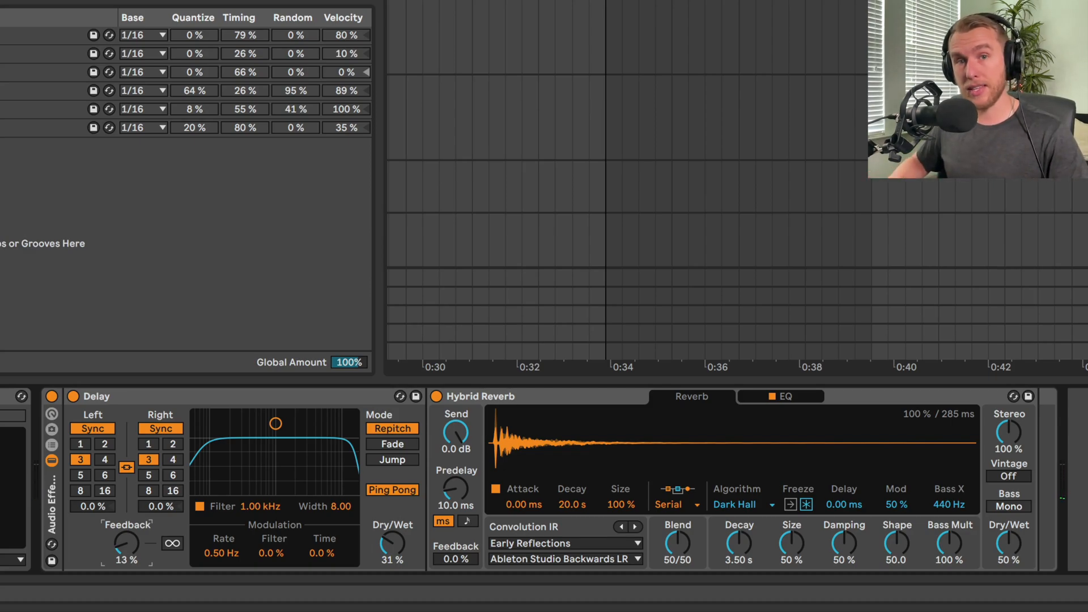
# Toggle the Keys 2 rack holding Delay and Hybrid Reverb to compare stereo width, and play the verse in the full mix
pyautogui.click(51, 396)
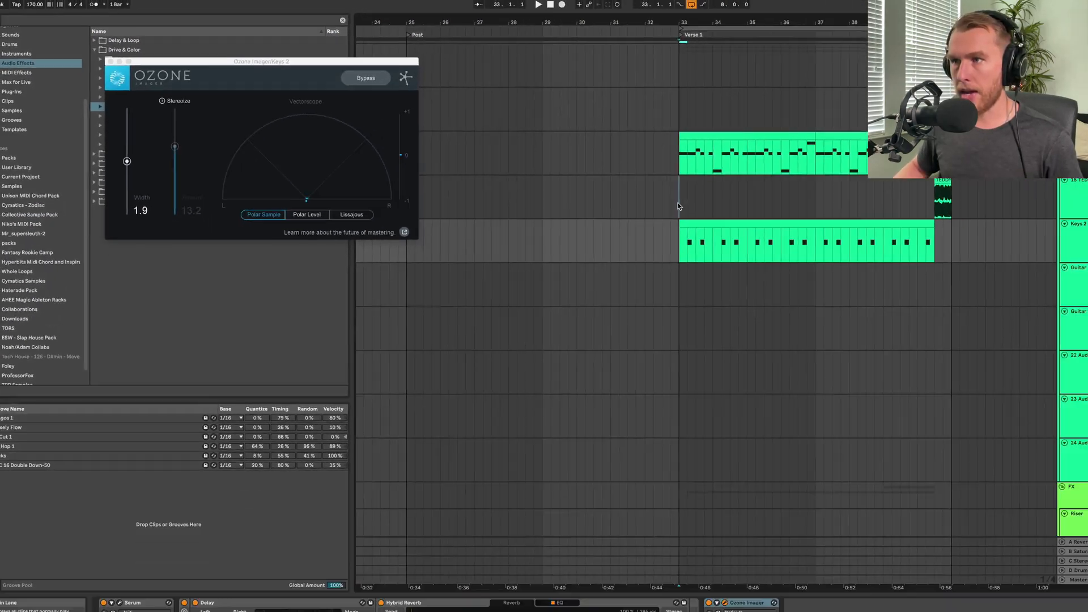
pyautogui.click(679, 204)
pyautogui.press('space')
pyautogui.scroll(5, 621, 276)
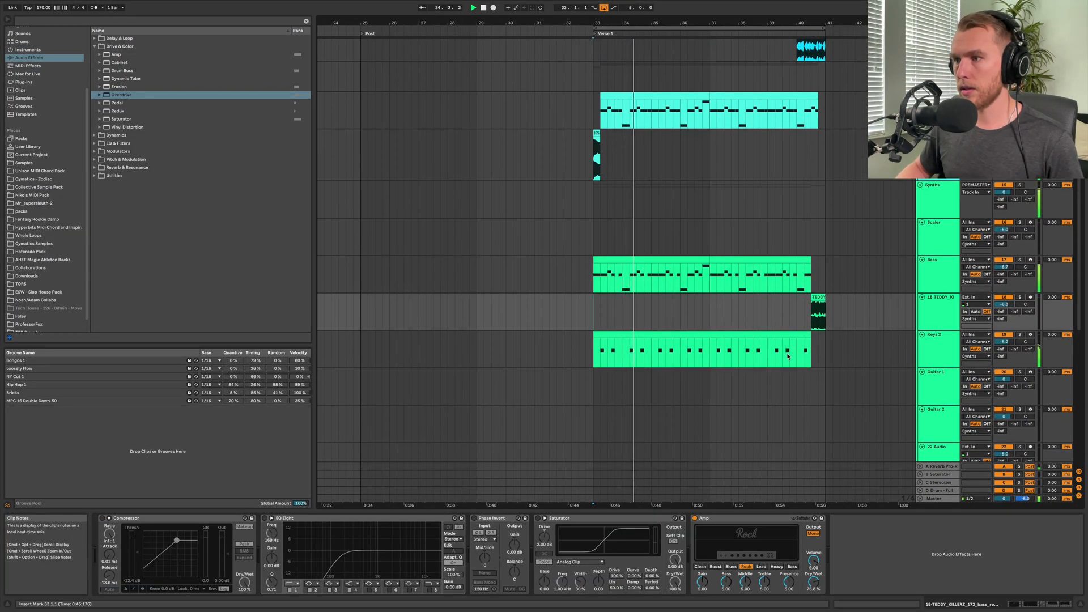
# Set the Amp output on the 18 TEDDY_KILLERZ bass track to Dual
pyautogui.scroll(6, 808, 321)
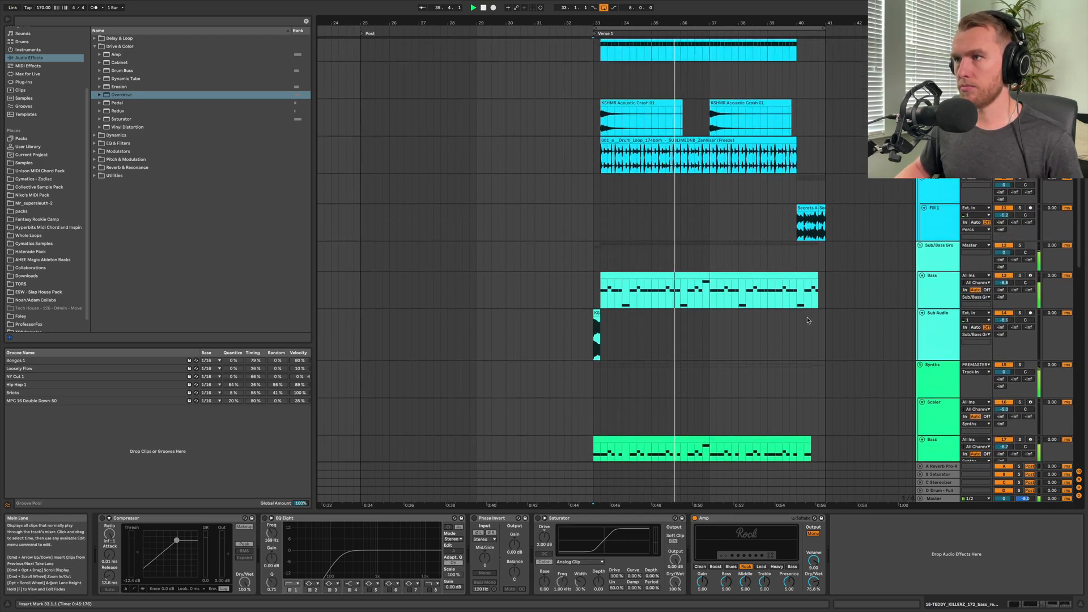
pyautogui.scroll(-3, 808, 320)
pyautogui.scroll(4, 809, 320)
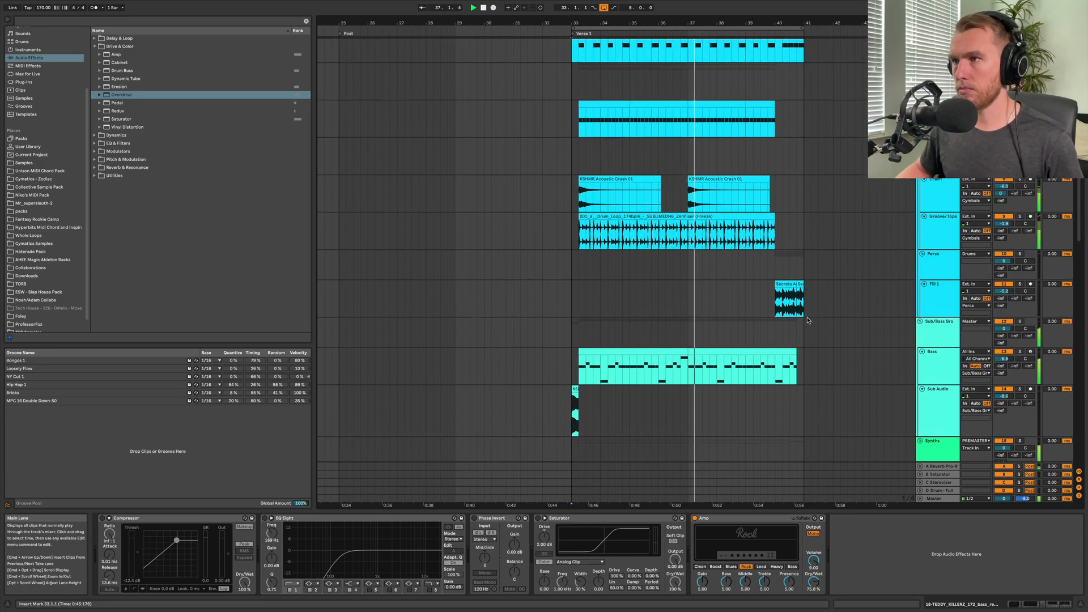
pyautogui.hscroll(3, 808, 320)
pyautogui.hscroll(1, 808, 320)
pyautogui.scroll(-5, 808, 321)
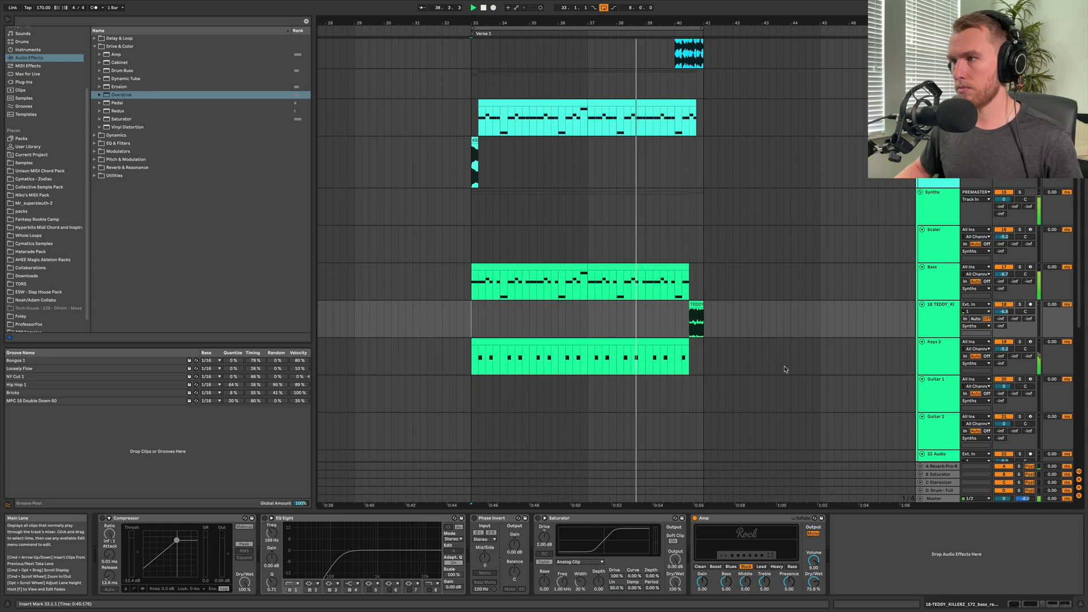
pyautogui.click(956, 320)
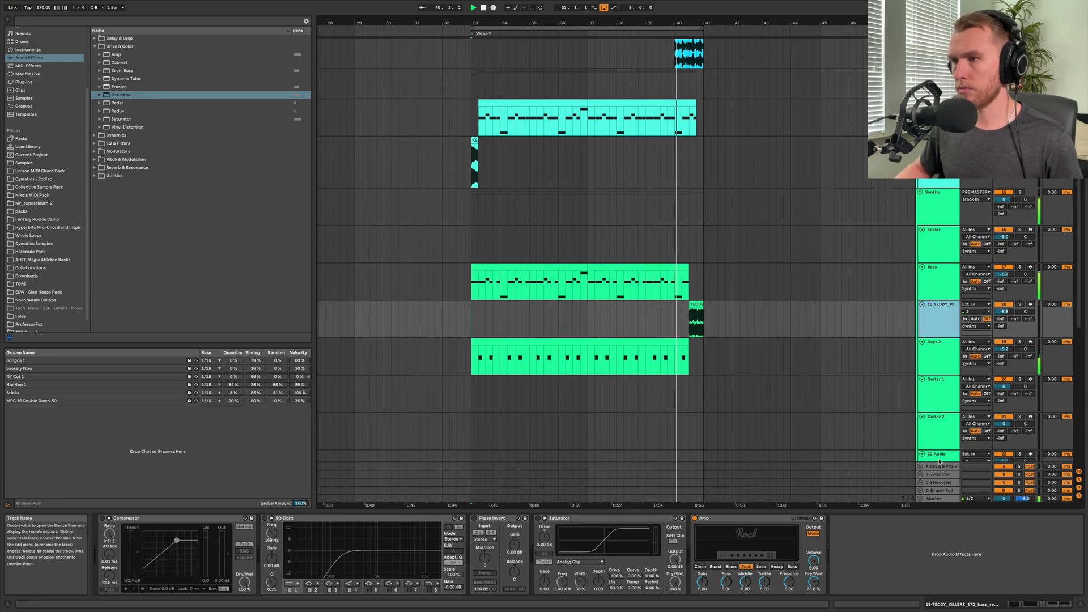
pyautogui.click(813, 533)
# Play the TEDDY_KILLERZ bass clip at the end of Verse 1 and compare the Amp output in Mono and Dual
pyautogui.click(697, 318)
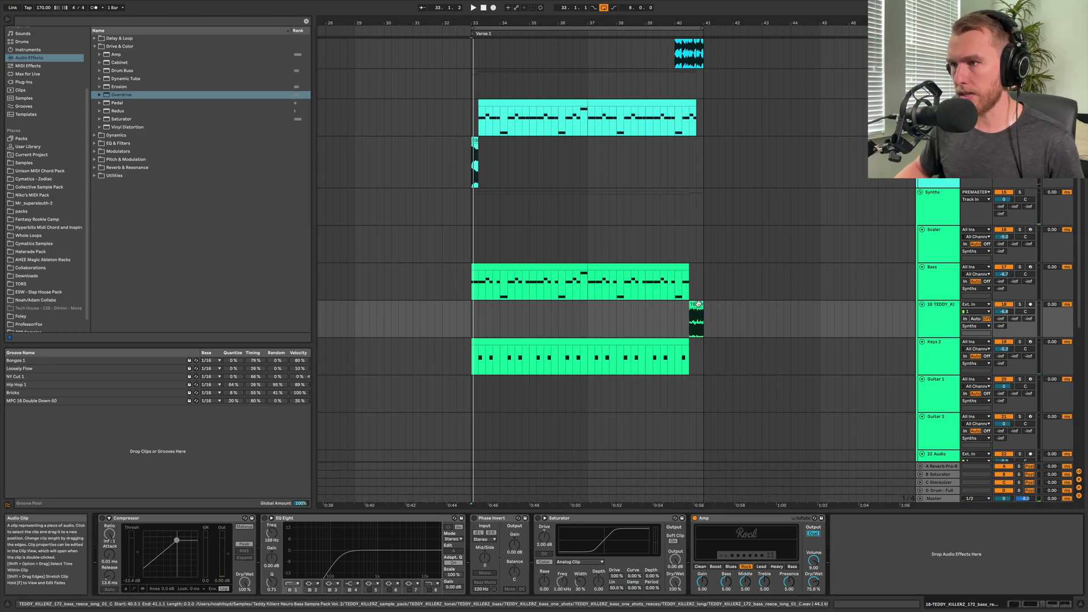
pyautogui.scroll(3, 698, 317)
pyautogui.scroll(-3, 705, 315)
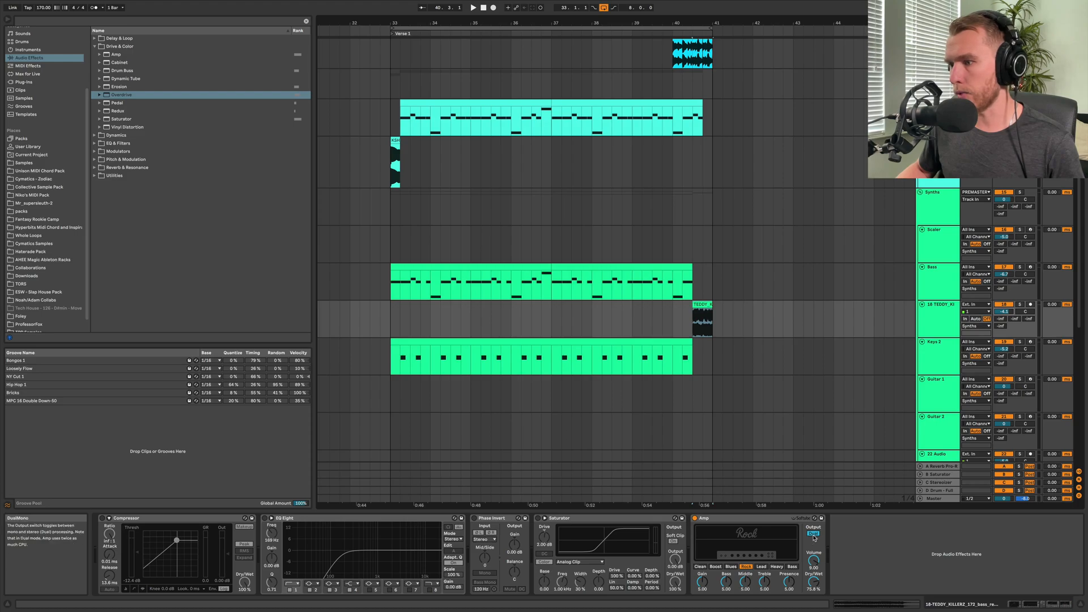
pyautogui.click(697, 330)
pyautogui.press('space')
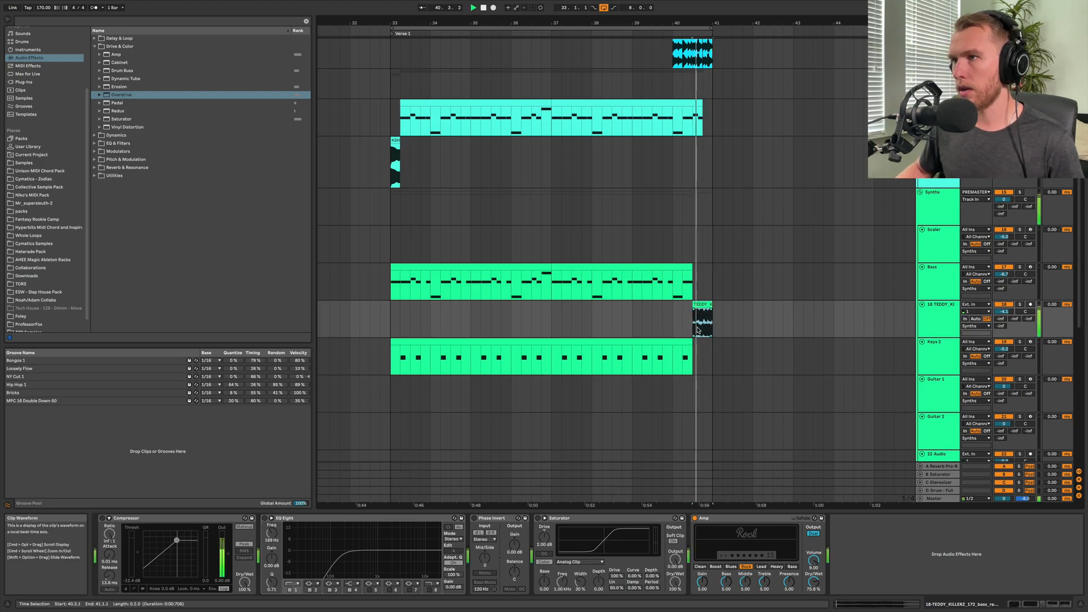
pyautogui.click(813, 533)
pyautogui.click(814, 535)
# Play the full mix from bar 40 to hear the bass clip in context with the Amp in Dual
pyautogui.click(669, 329)
pyautogui.scroll(10, 668, 330)
pyautogui.scroll(-10, 668, 329)
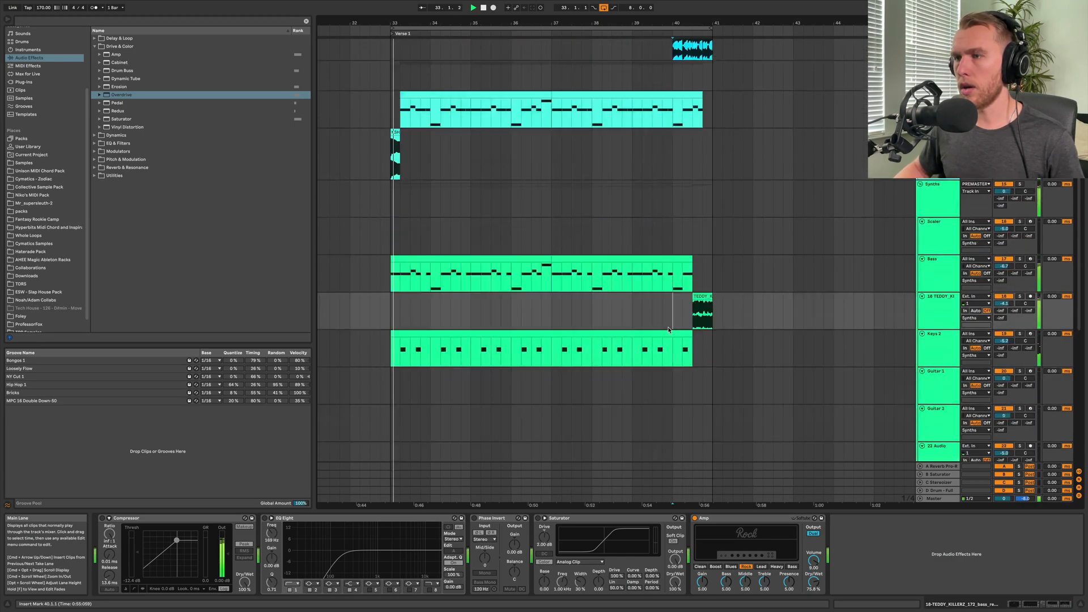
pyautogui.scroll(-15, 670, 328)
pyautogui.hscroll(-3, 669, 329)
pyautogui.click(939, 388)
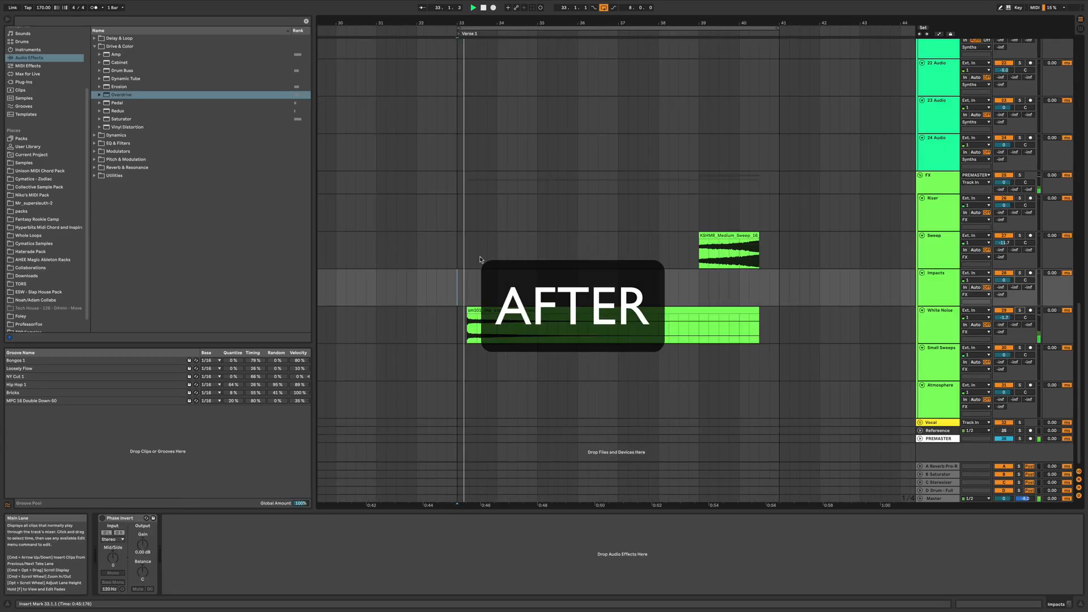
# Play Verse 1 with the widened tracks and look over the arrangement from the drums to Keys 2
pyautogui.scroll(-10, 618, 266)
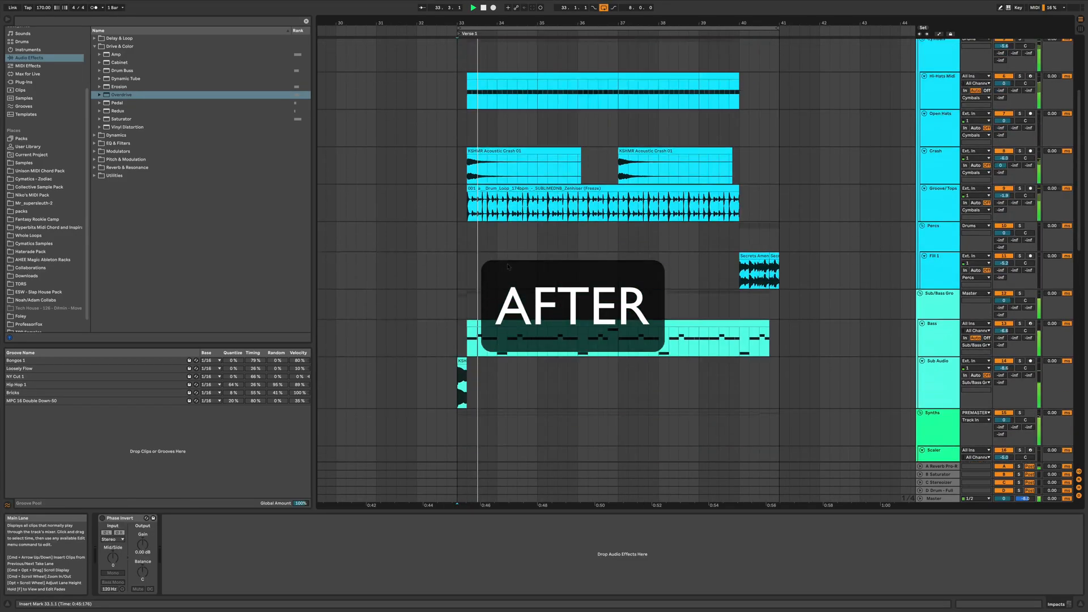
pyautogui.scroll(10, 508, 266)
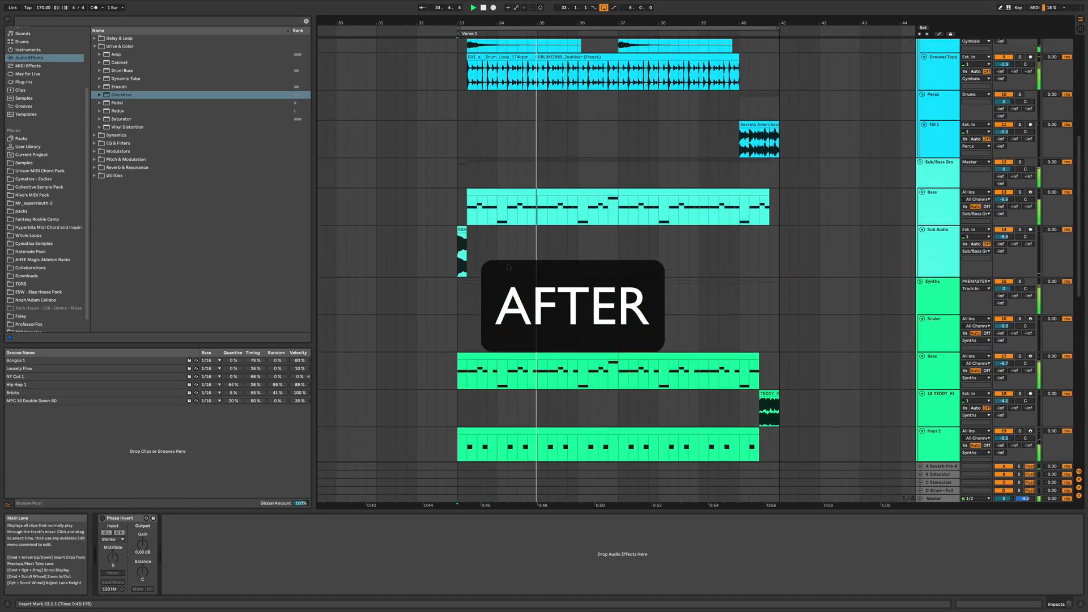
pyautogui.scroll(-5, 508, 266)
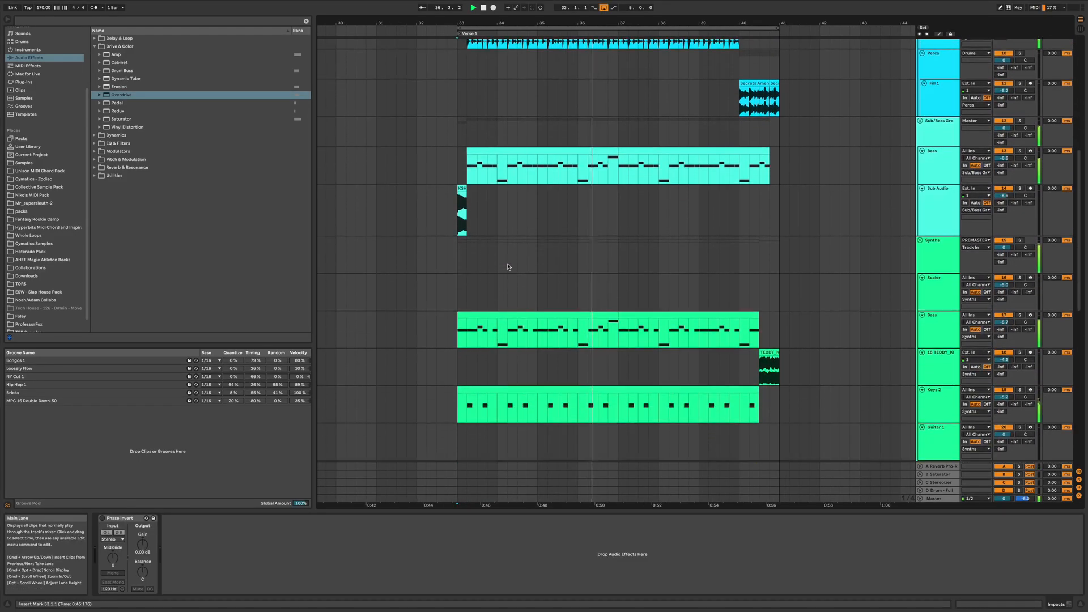
pyautogui.scroll(1, 509, 267)
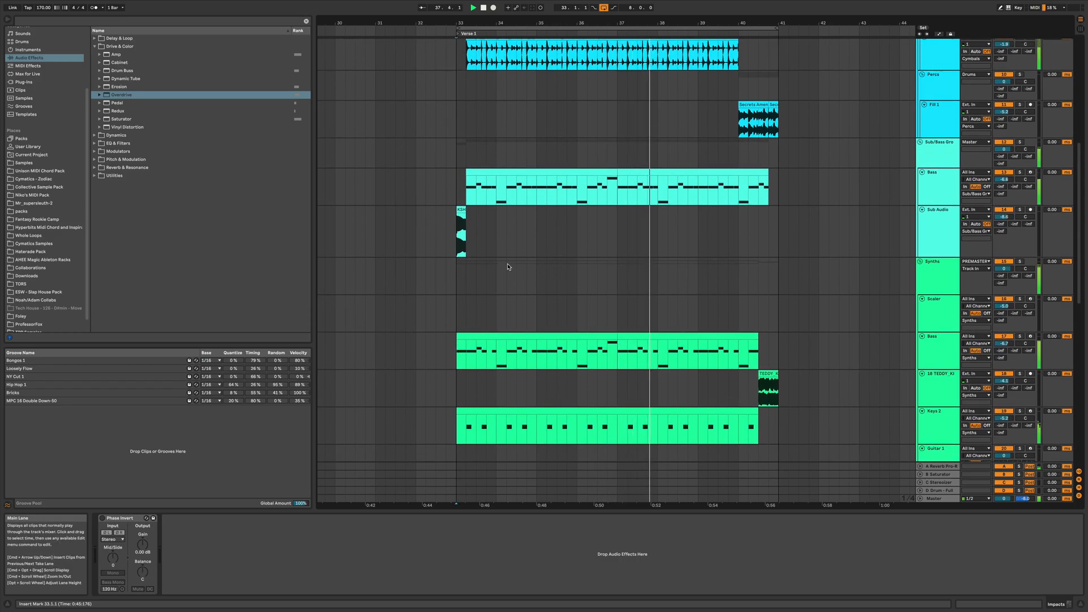
pyautogui.scroll(20, 752, 288)
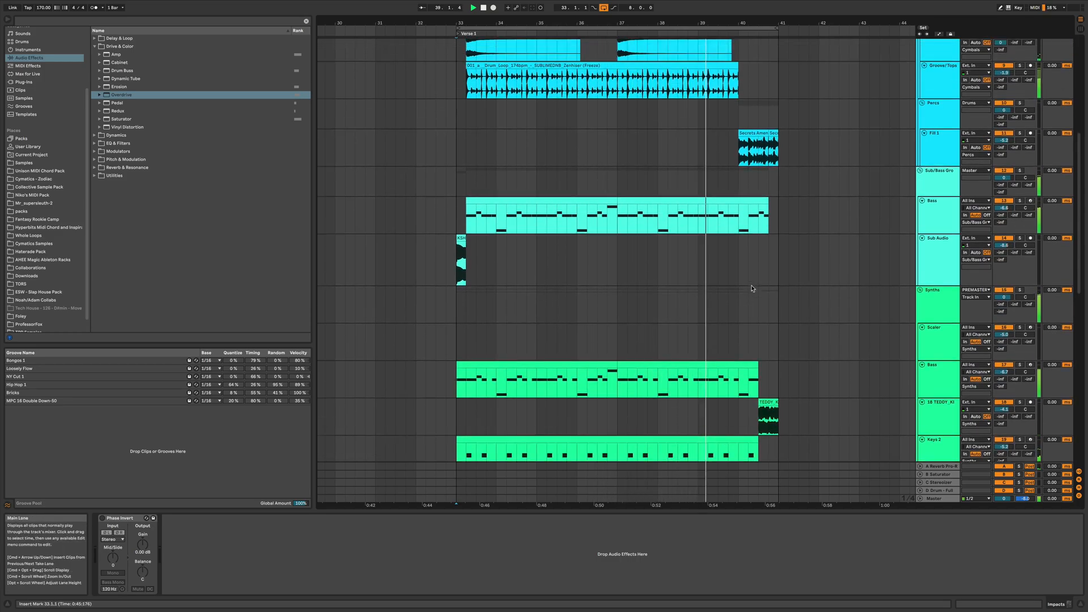